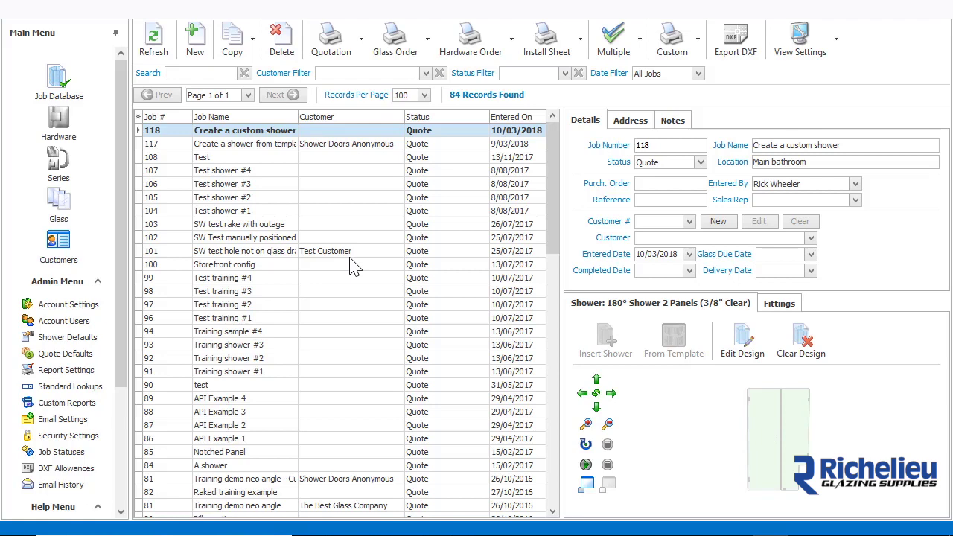
Create and save a job named Auto-hardware, and start its design from the 90° Shower 3 Panels template.
{"action": "left_click", "coordinate": [203, 46]}
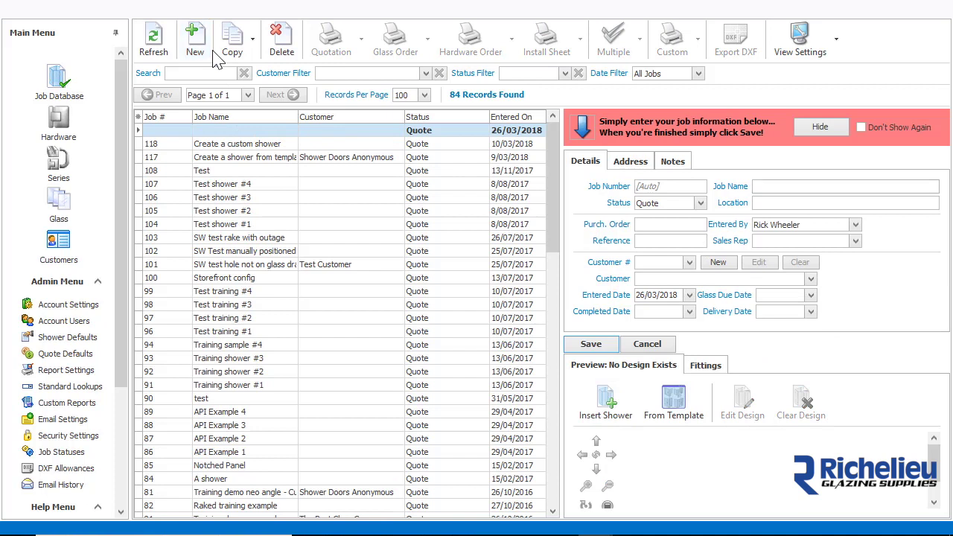
{"action": "type", "text": "Auto-hardware"}
{"action": "left_click", "coordinate": [598, 343]}
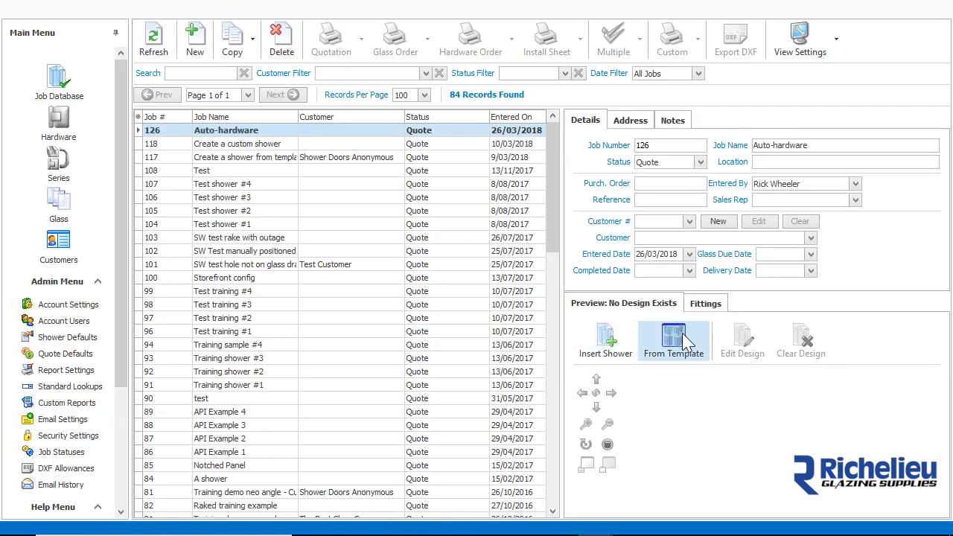
{"action": "left_click", "coordinate": [685, 342]}
{"action": "double_click", "coordinate": [113, 428]}
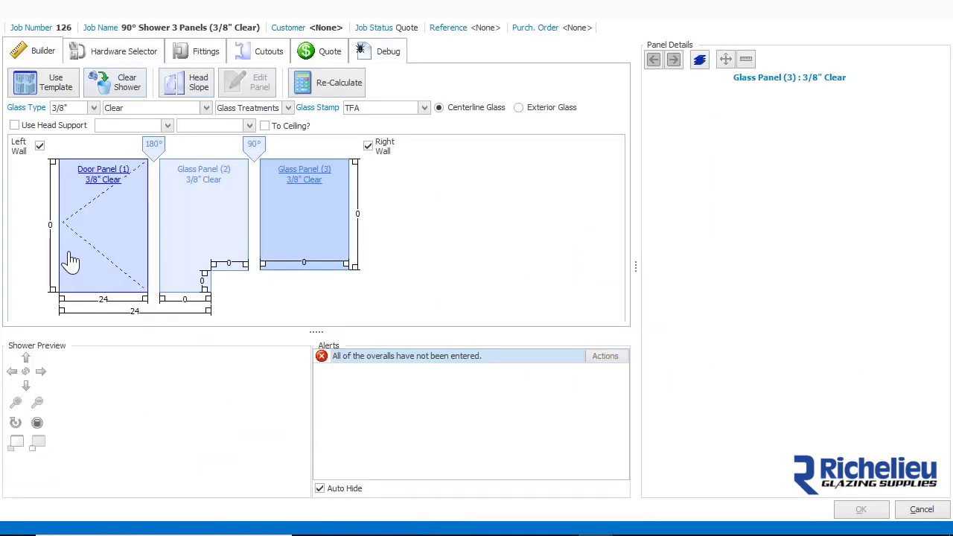
Set the shower height to 80, the overall front width to 40, the panel 2 notch to 20 high by 10 wide, and panel 3's width to 40.
{"action": "left_click", "coordinate": [48, 226]}
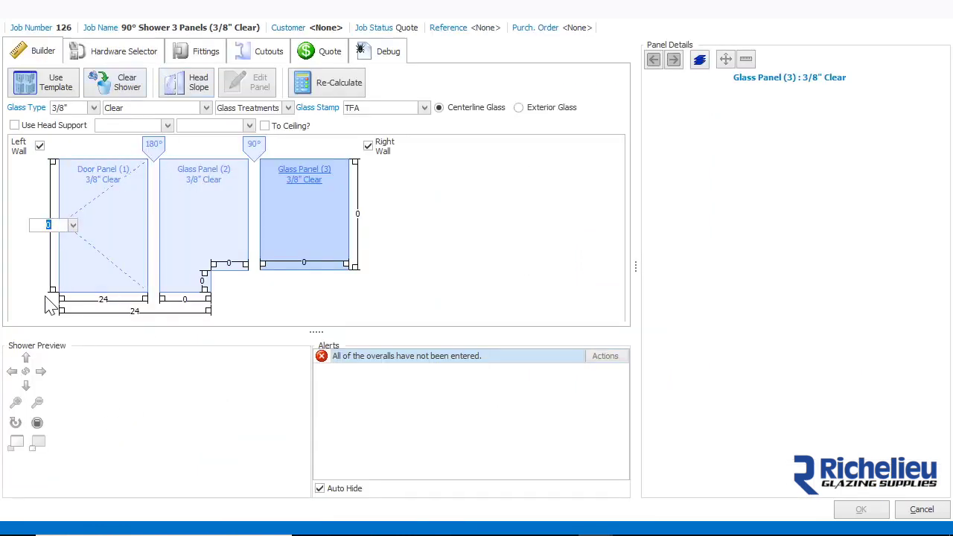
{"action": "key", "text": "Tab"}
{"action": "type", "text": "40"}
{"action": "key", "text": "Tab"}
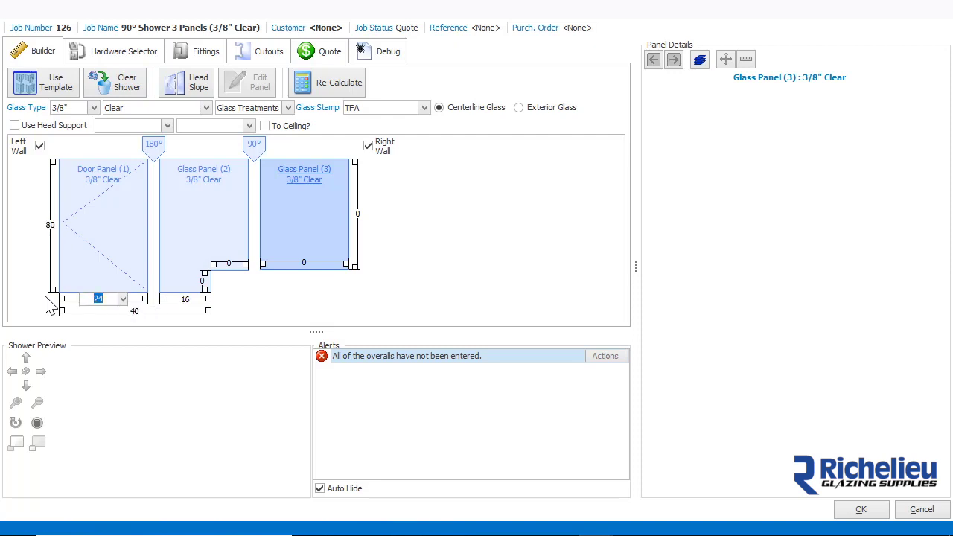
{"action": "type", "text": "20"}
{"action": "key", "text": "Tab"}
{"action": "type", "text": "10"}
{"action": "key", "text": "Tab"}
{"action": "type", "text": "40"}
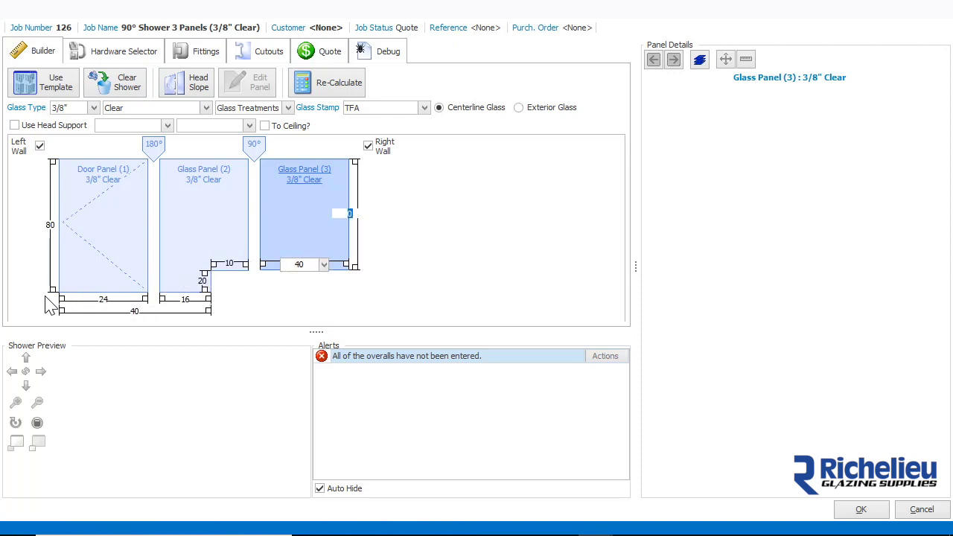
{"action": "key", "text": "Tab"}
{"action": "key", "text": "Tab"}
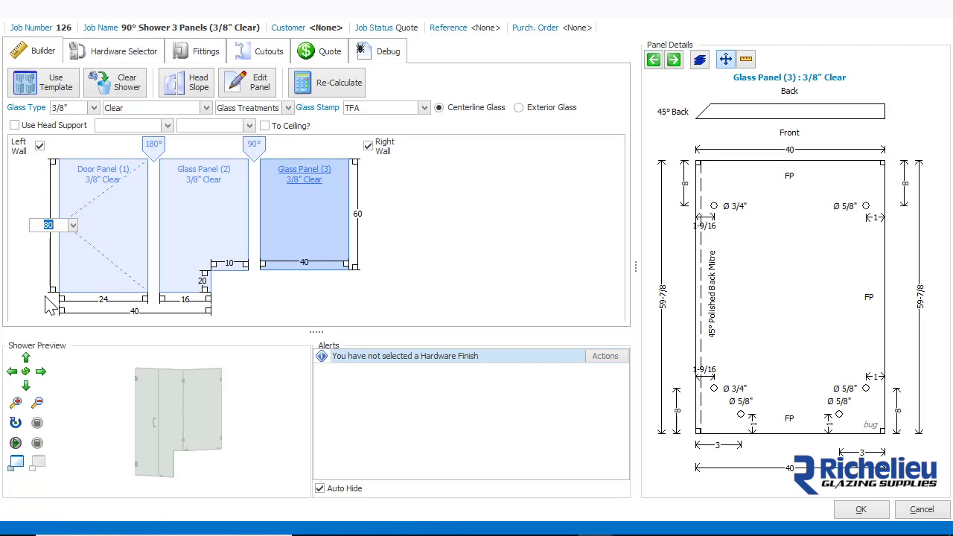
Change the shower's hardware part series to Concerto from the Portals Catalog.
{"action": "left_click", "coordinate": [110, 58]}
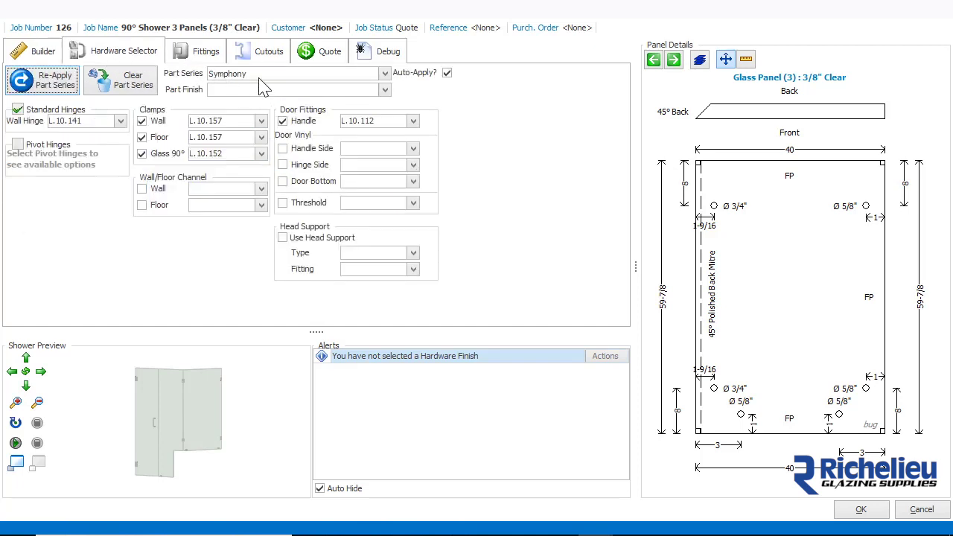
{"action": "left_click", "coordinate": [385, 74]}
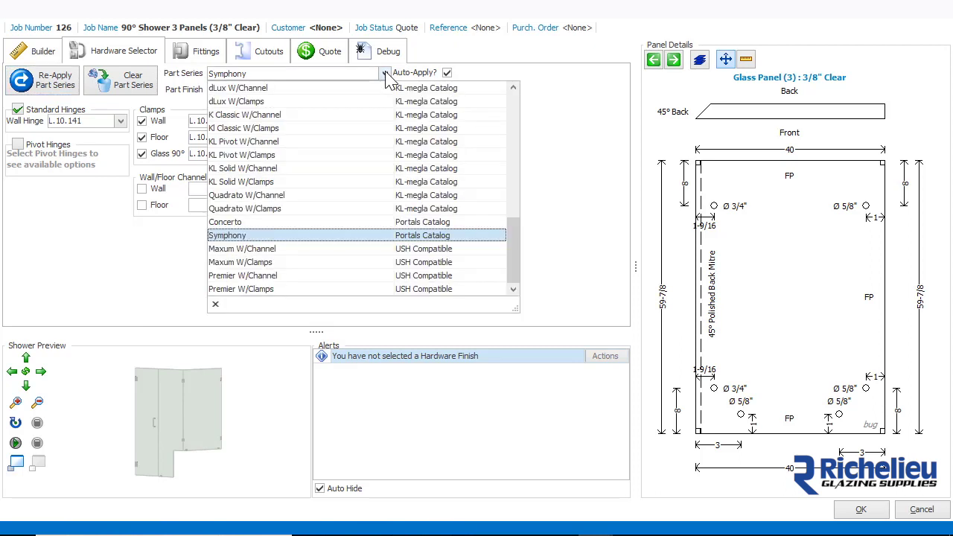
{"action": "left_click", "coordinate": [336, 230]}
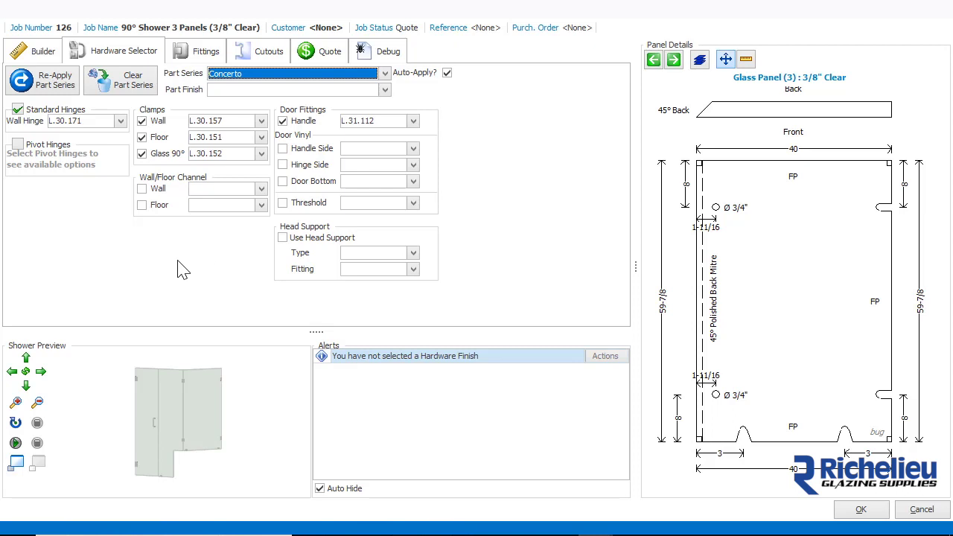
Switch the door to pivot hinges with bottom pivot L.10.161 and top pivot L.10.162, and show the Door Panel (1) drawing.
{"action": "left_click", "coordinate": [18, 145]}
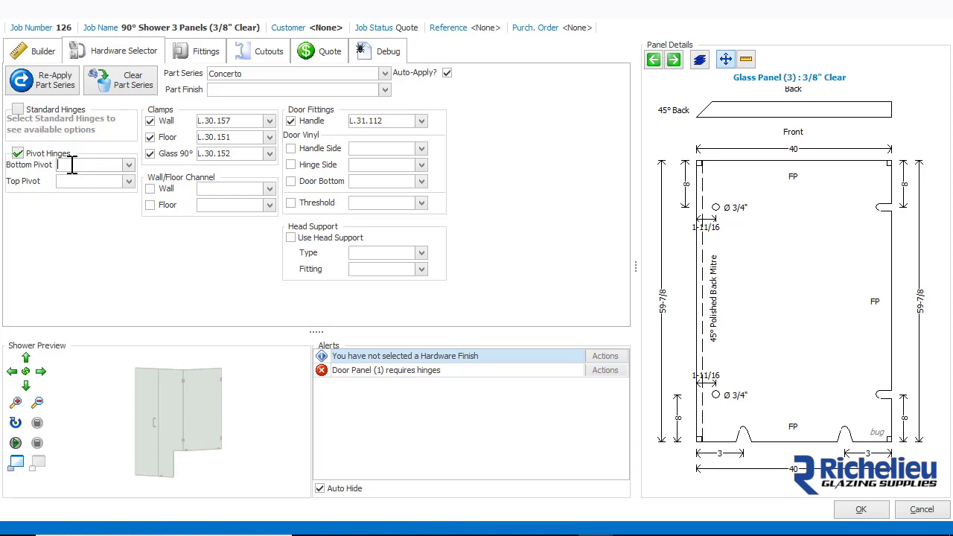
{"action": "left_click", "coordinate": [72, 164]}
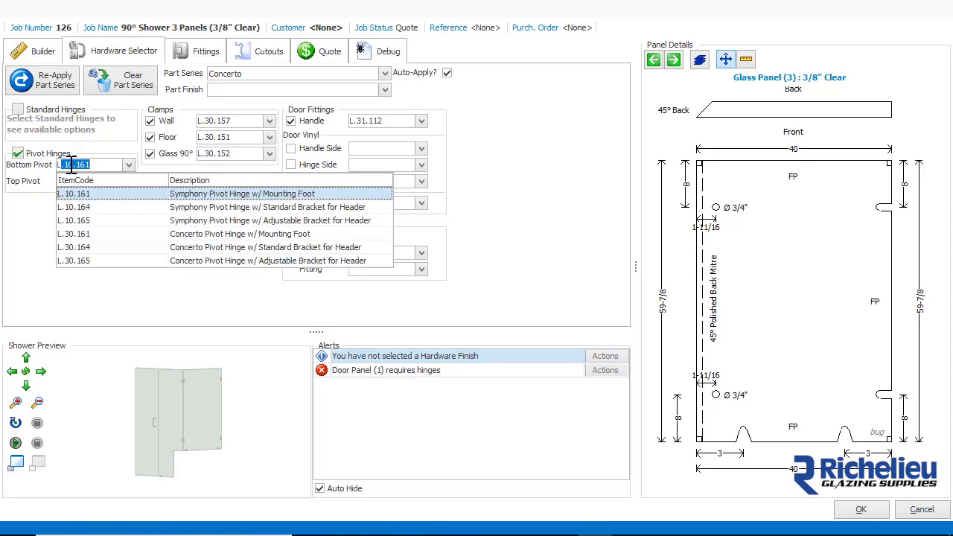
{"action": "left_click", "coordinate": [71, 181]}
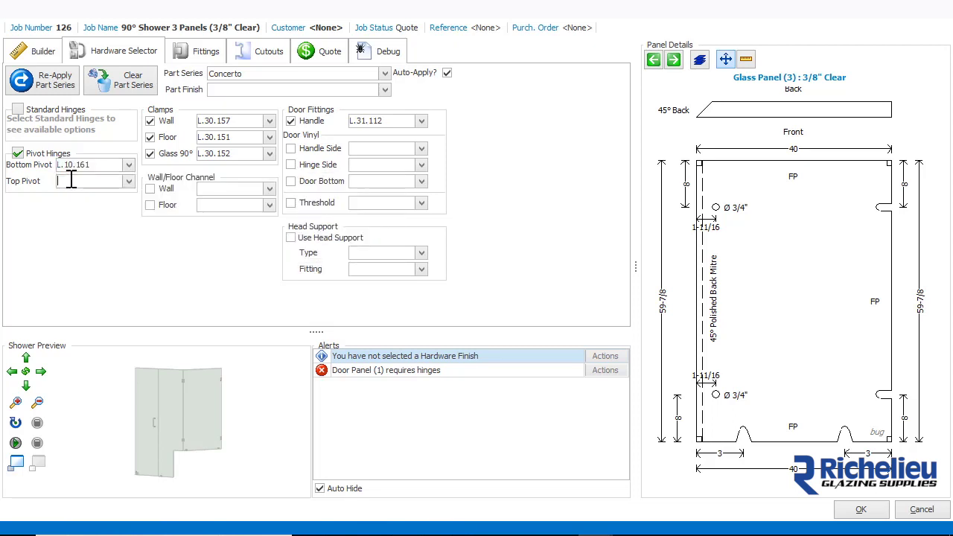
{"action": "type", "text": "L.10.162"}
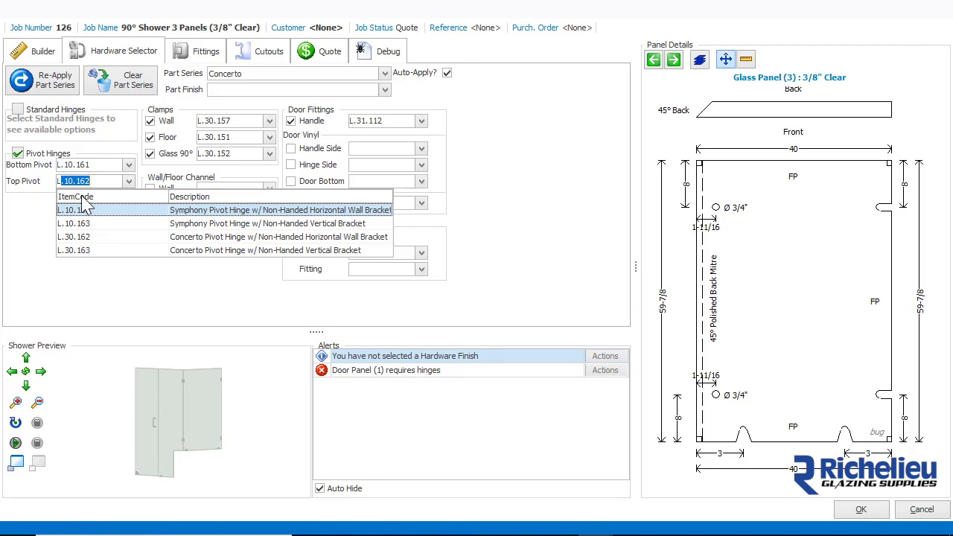
{"action": "key", "text": "Return"}
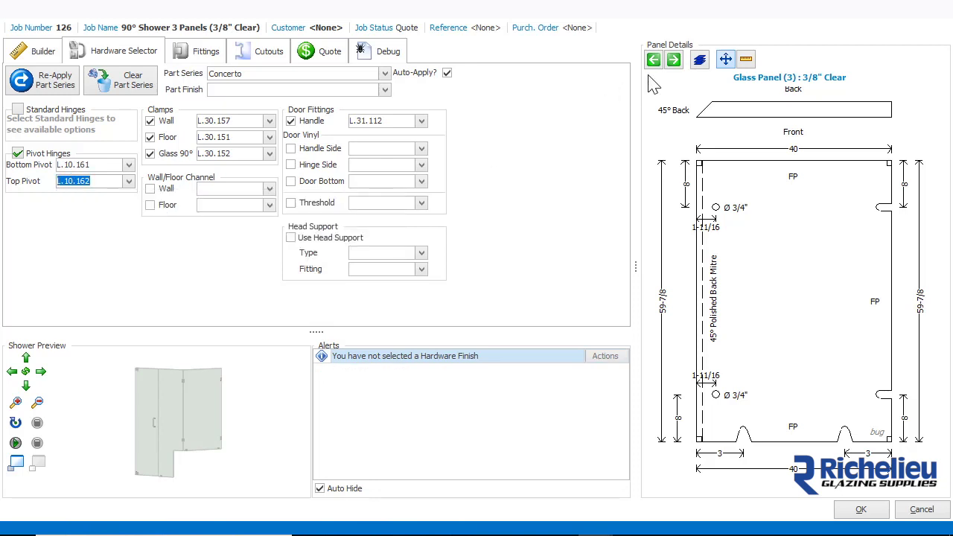
{"action": "left_click", "coordinate": [674, 60]}
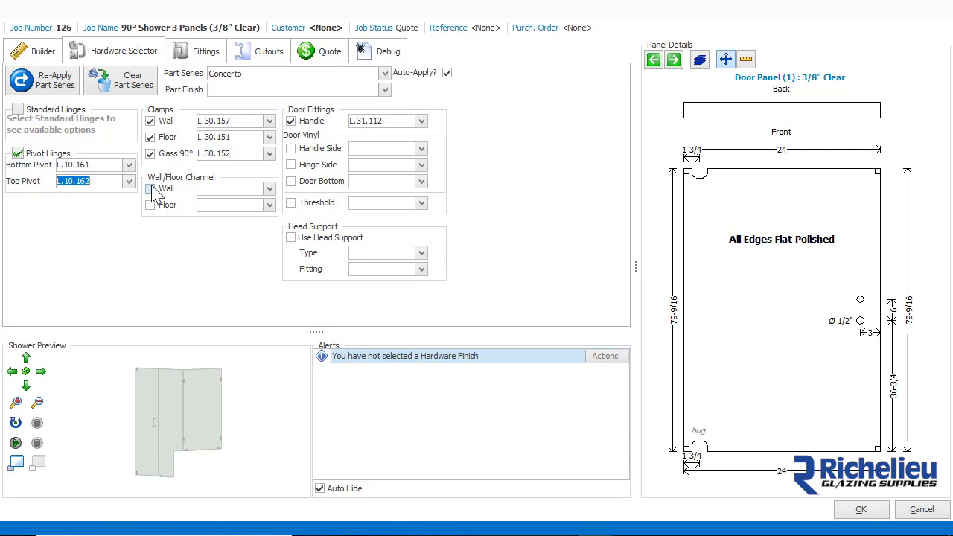
Use wall channel PSM00205, Regular 3/8" U-Channel, in place of the wall clamps.
{"action": "left_click", "coordinate": [211, 190]}
{"action": "type", "text": "PSM00205"}
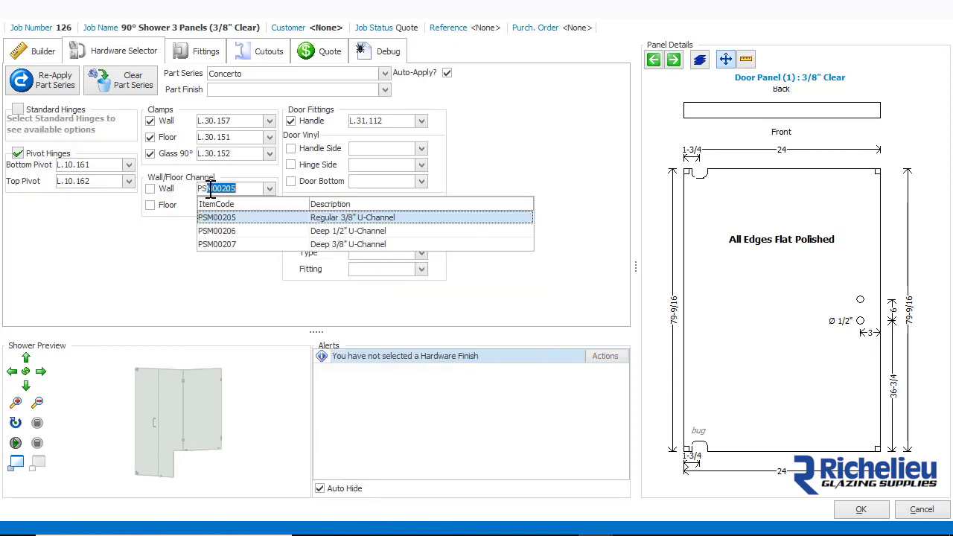
{"action": "left_click", "coordinate": [249, 217]}
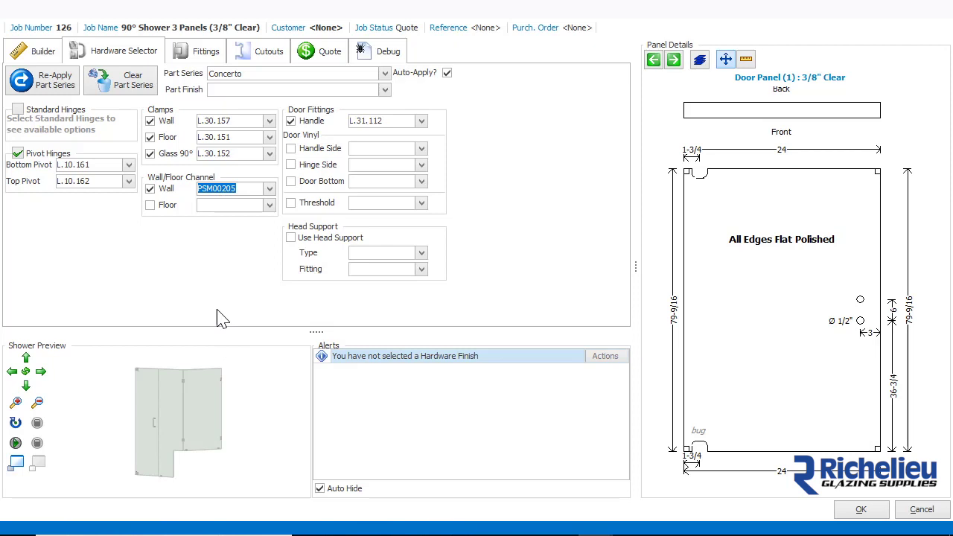
{"action": "left_click", "coordinate": [150, 120]}
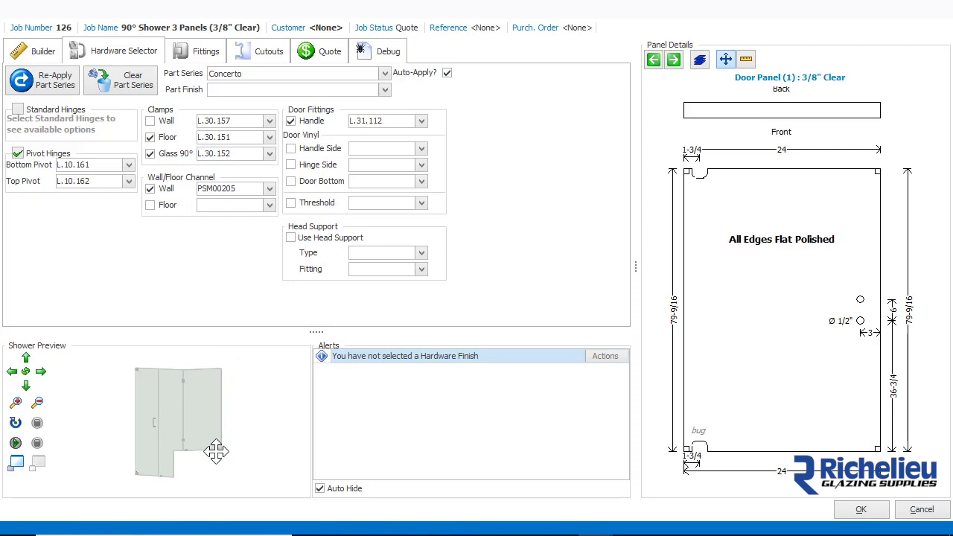
Use floor channel PSM00205, Regular 3/8" U-Channel, in place of the floor clamps.
{"action": "left_click", "coordinate": [213, 205]}
{"action": "type", "text": "PSM00205"}
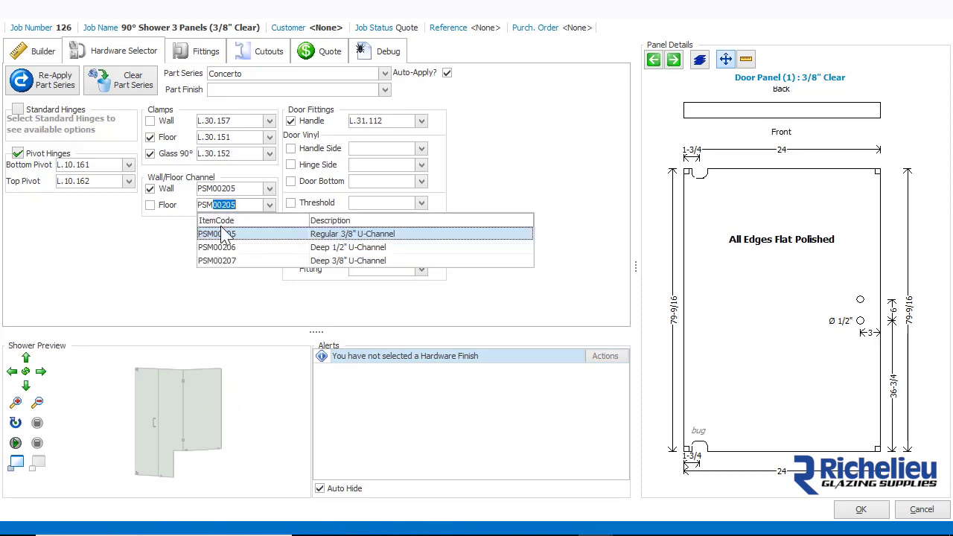
{"action": "left_click", "coordinate": [230, 236]}
{"action": "left_click", "coordinate": [150, 139]}
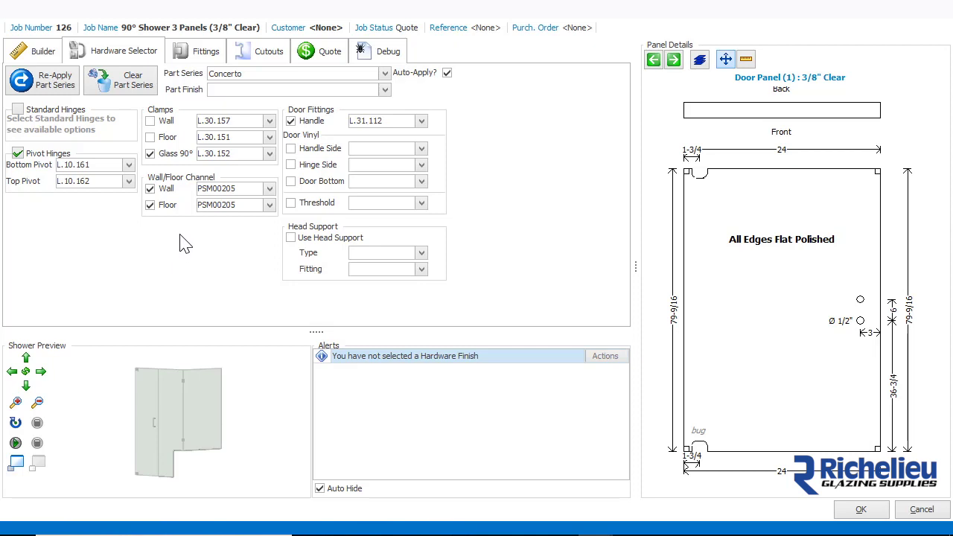
Change the door handle to L.31.113, the Concerto 8" Single Pull.
{"action": "left_click", "coordinate": [422, 121]}
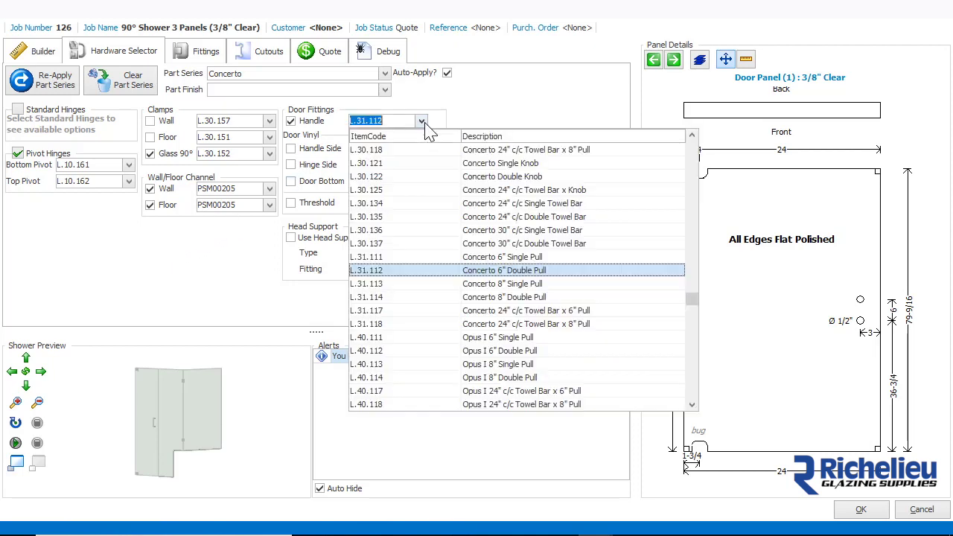
{"action": "left_click", "coordinate": [430, 287]}
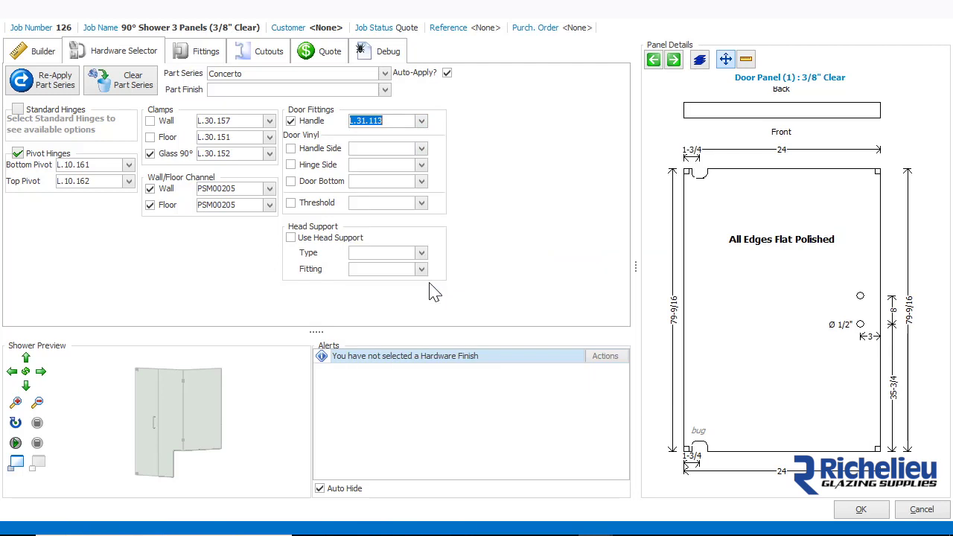
{"action": "left_click", "coordinate": [422, 123]}
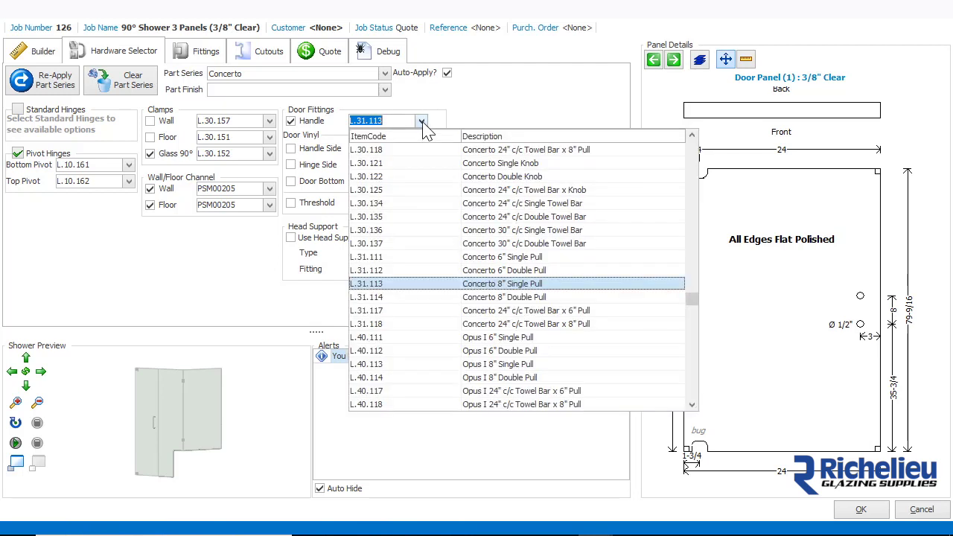
{"action": "left_click", "coordinate": [422, 121]}
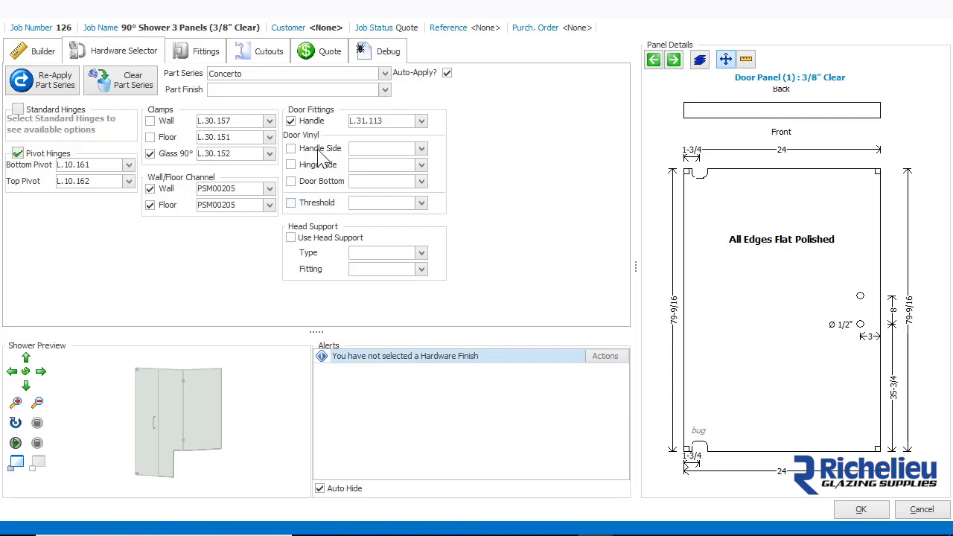
Add door bottom vinyl P135DJ, the Polycarbonate 135° Door Jamb for 3/8" Glass.
{"action": "left_click", "coordinate": [422, 183]}
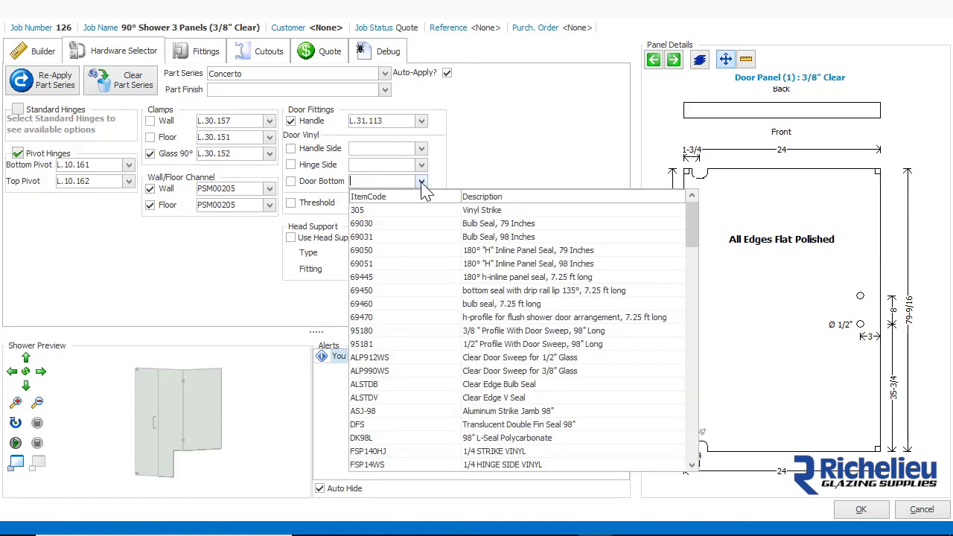
{"action": "type", "text": "P135DJ"}
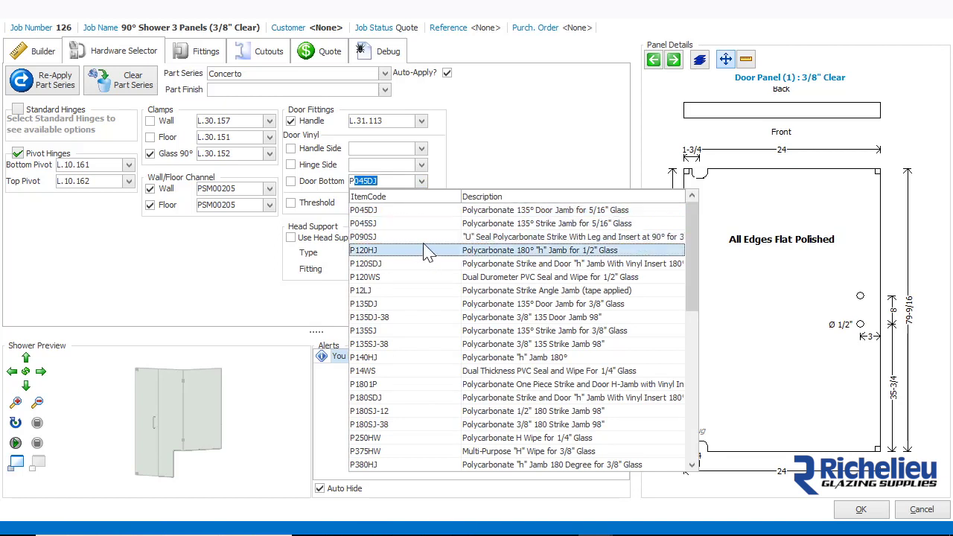
{"action": "left_click", "coordinate": [426, 303]}
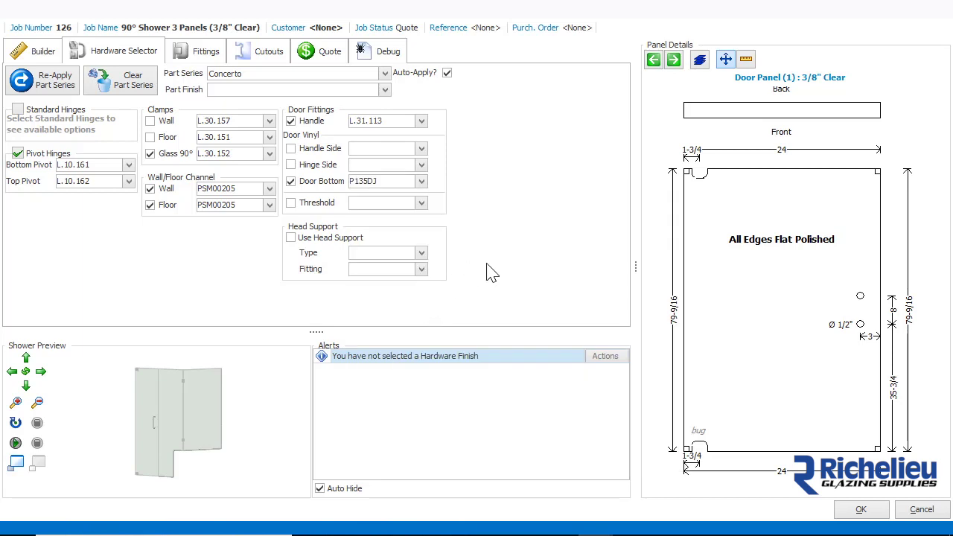
Set the part finish to Oil Rubbed Bronze Dark and accept the shower design.
{"action": "left_click", "coordinate": [384, 91]}
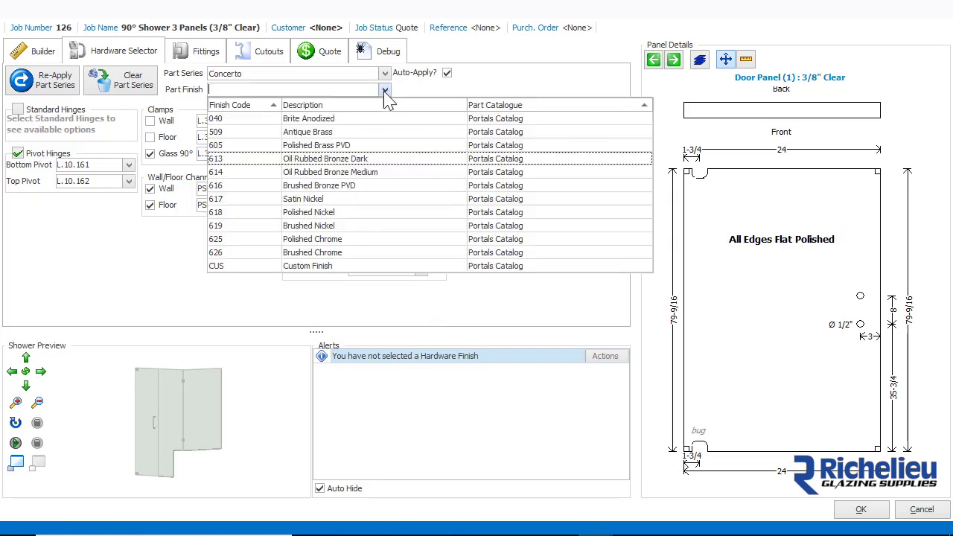
{"action": "left_click", "coordinate": [356, 160]}
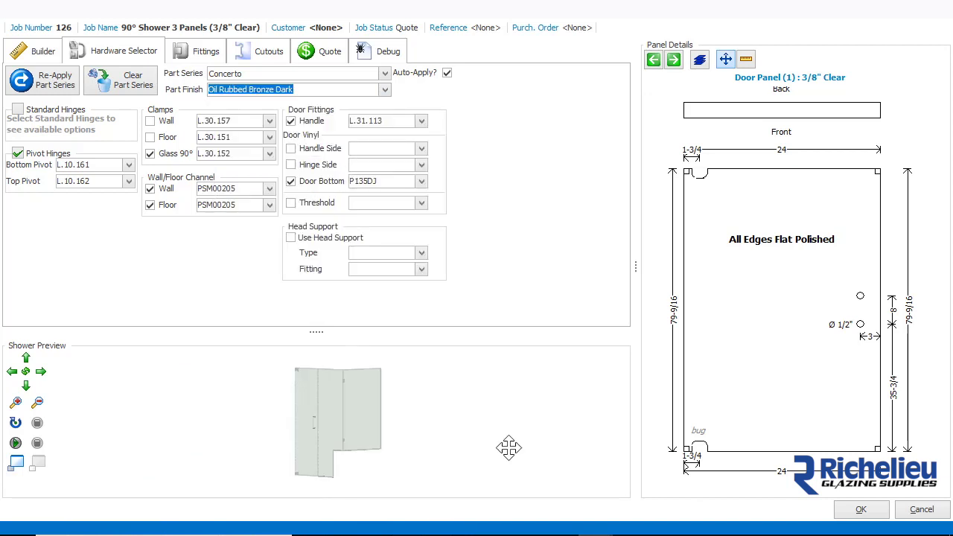
{"action": "left_click", "coordinate": [863, 510]}
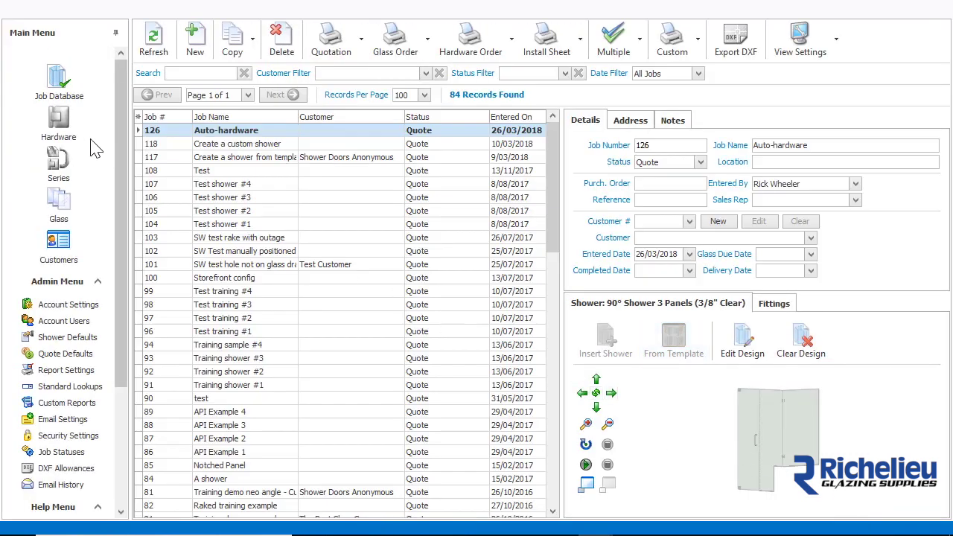
Make an editable copy of the Concerto part series from the Portals Catalog.
{"action": "left_click", "coordinate": [58, 160]}
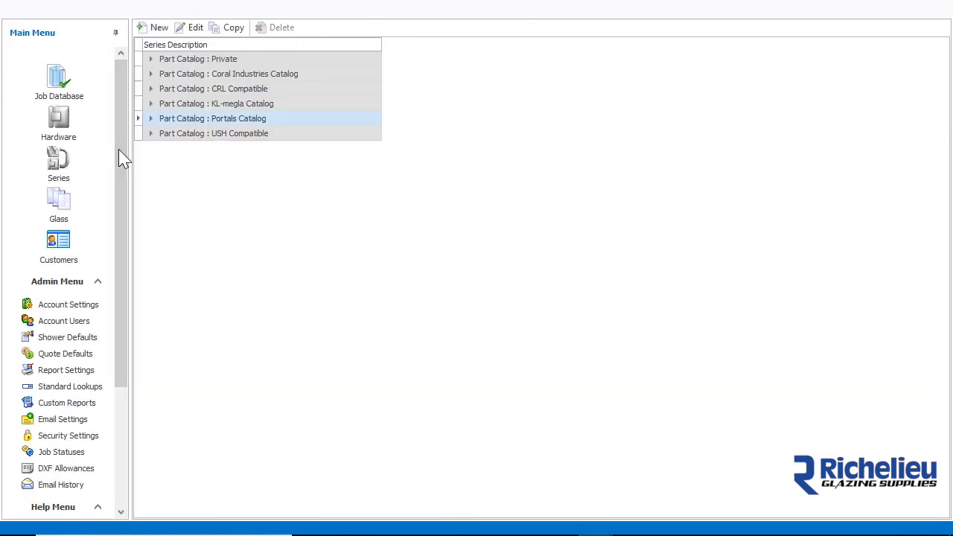
{"action": "left_click", "coordinate": [151, 119]}
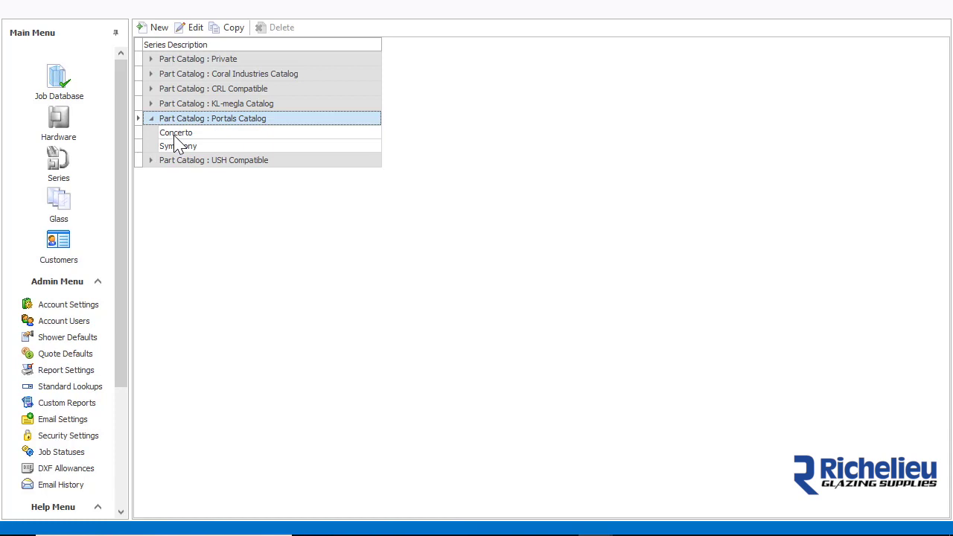
{"action": "left_click", "coordinate": [175, 137]}
{"action": "left_click", "coordinate": [174, 149]}
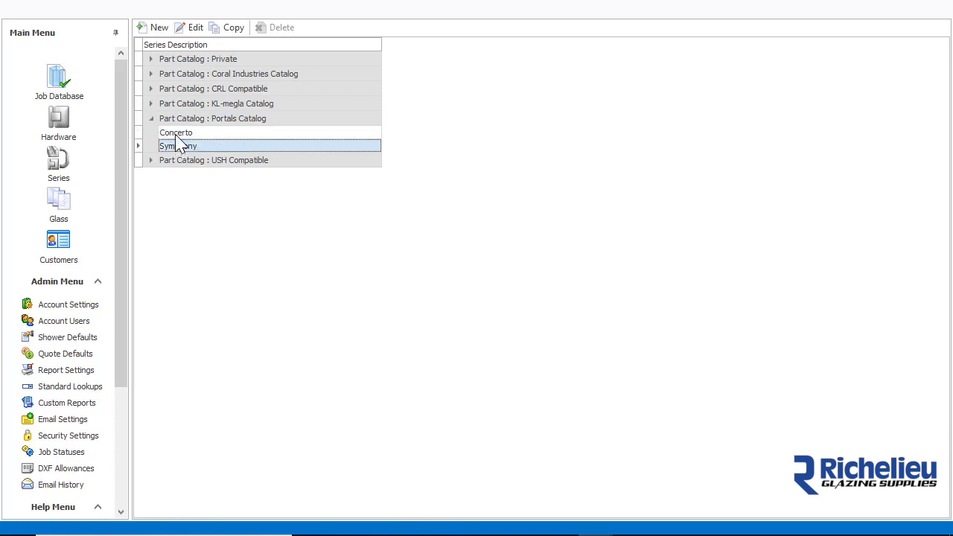
{"action": "double_click", "coordinate": [177, 136]}
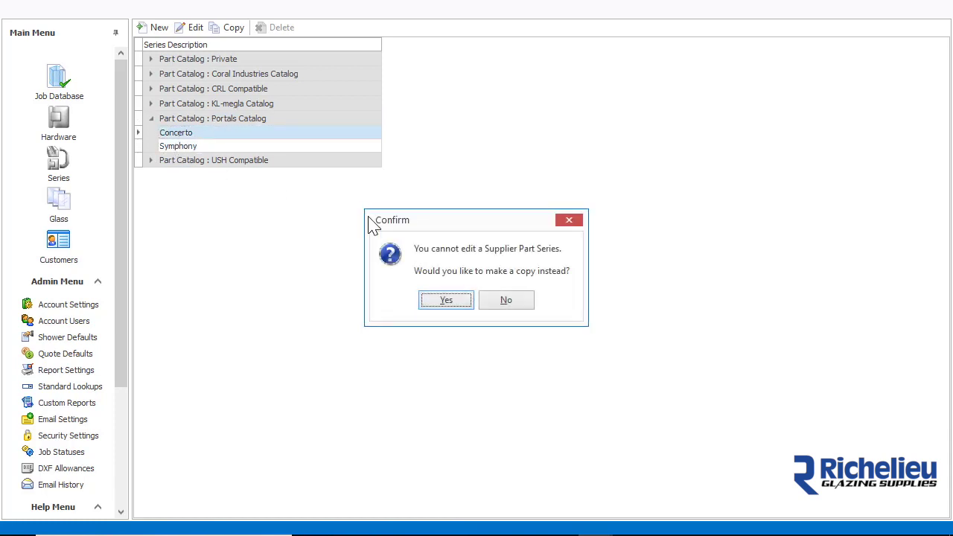
{"action": "left_click", "coordinate": [448, 301]}
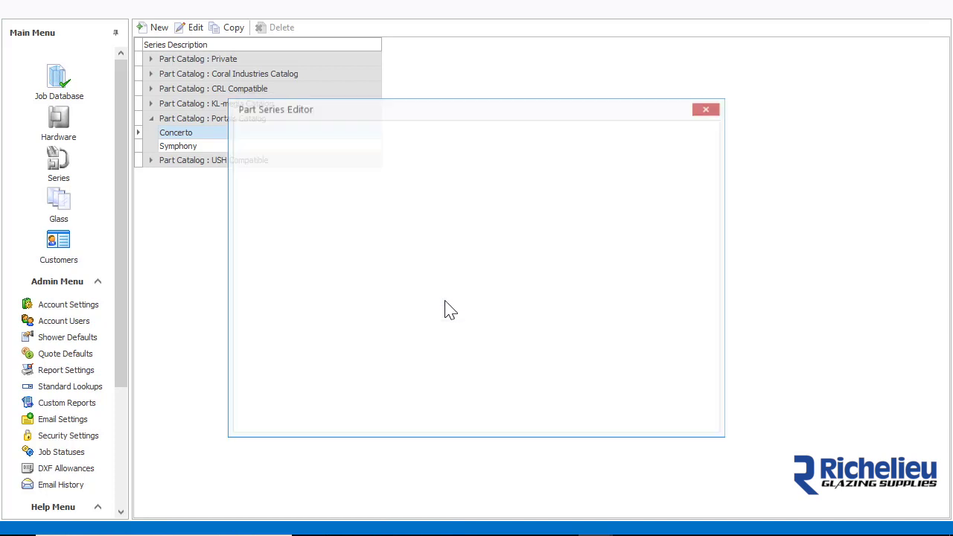
Rename the copied part series as My Concerto.
{"action": "left_click", "coordinate": [406, 127]}
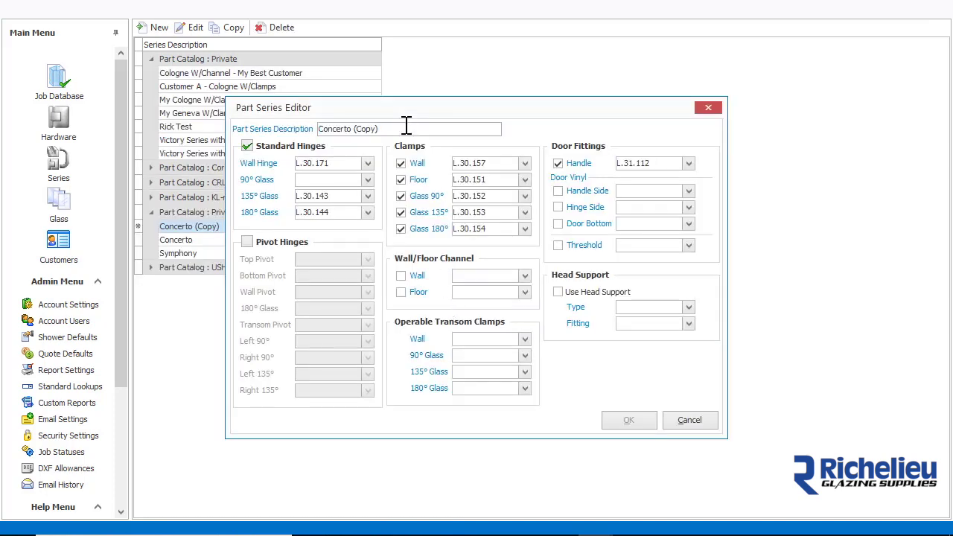
{"action": "key", "text": "BackSpace"}
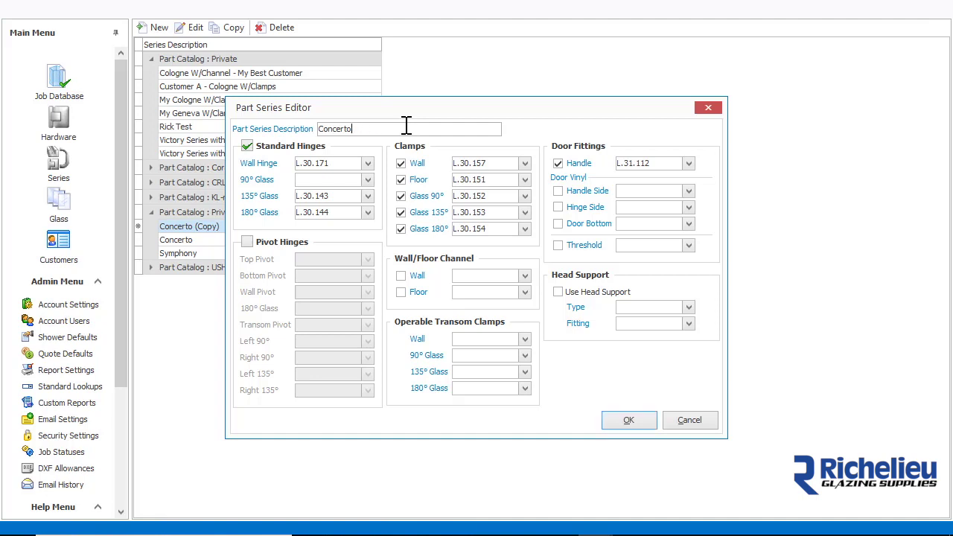
{"action": "type", "text": "My"}
Switch the series from standard to pivot hinges, using L.10.161 for both the top and bottom pivots.
{"action": "left_click", "coordinate": [248, 242]}
{"action": "left_click", "coordinate": [326, 258]}
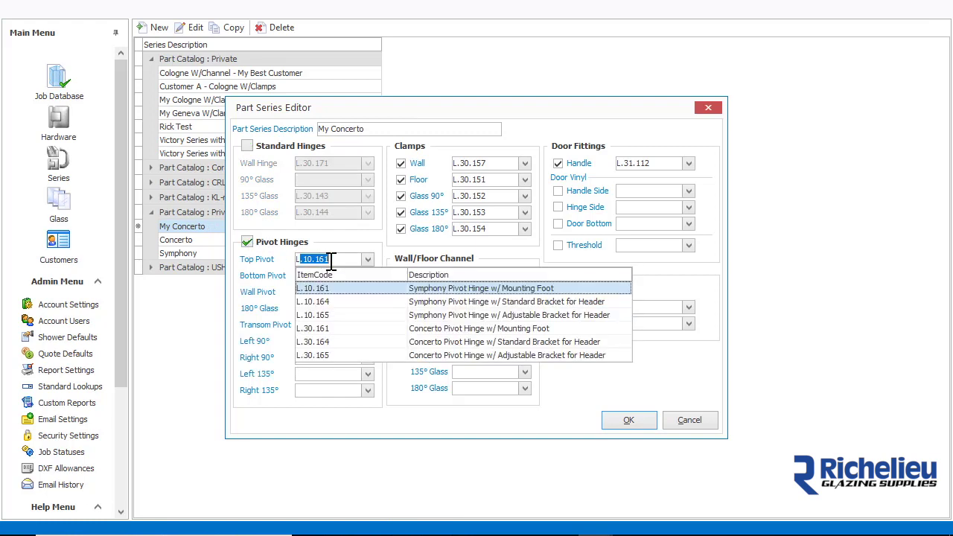
{"action": "left_click", "coordinate": [333, 282]}
{"action": "left_click", "coordinate": [311, 280]}
{"action": "type", "text": "L.10.161"}
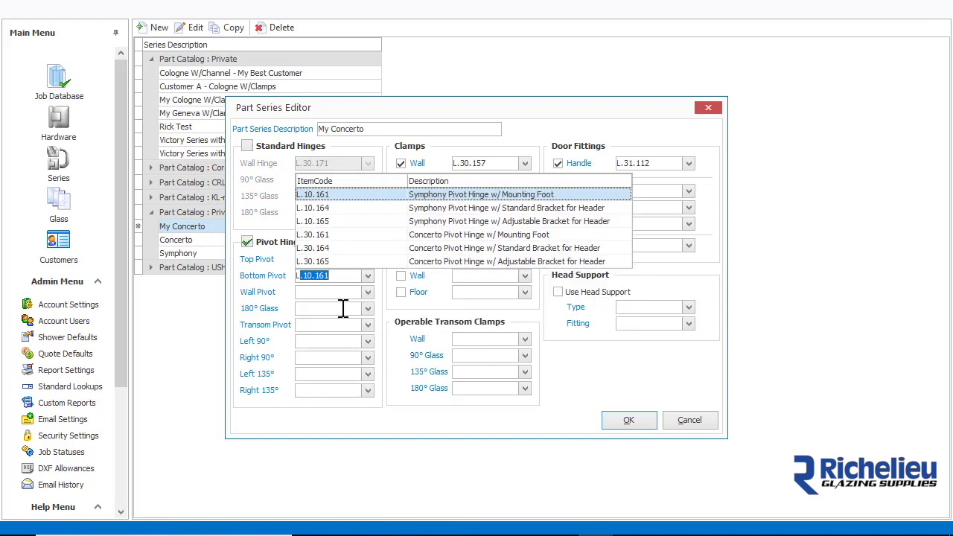
{"action": "left_click", "coordinate": [336, 195]}
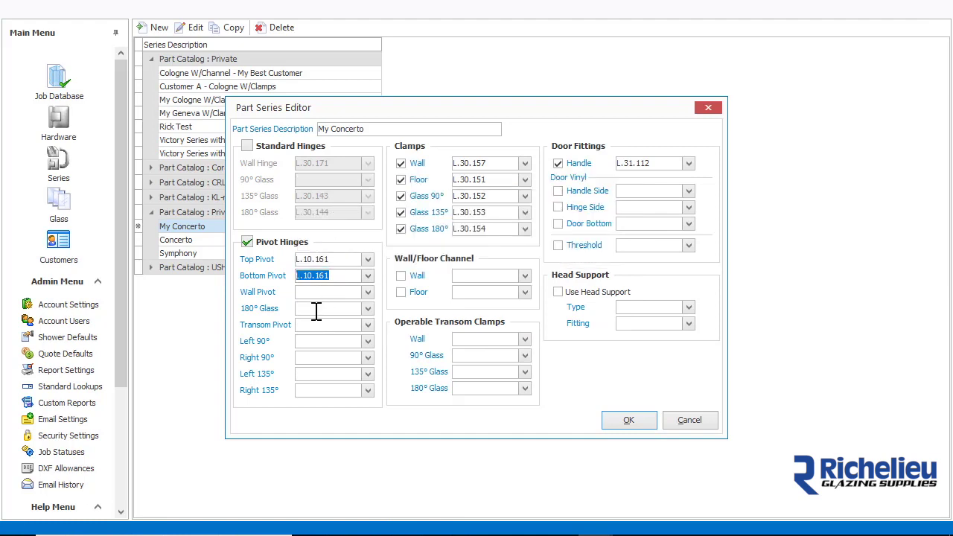
Rename the series as My Concerto - Pivot, set its wall pivot to L.10.162 and save the series.
{"action": "left_click", "coordinate": [315, 293]}
{"action": "left_click", "coordinate": [388, 131]}
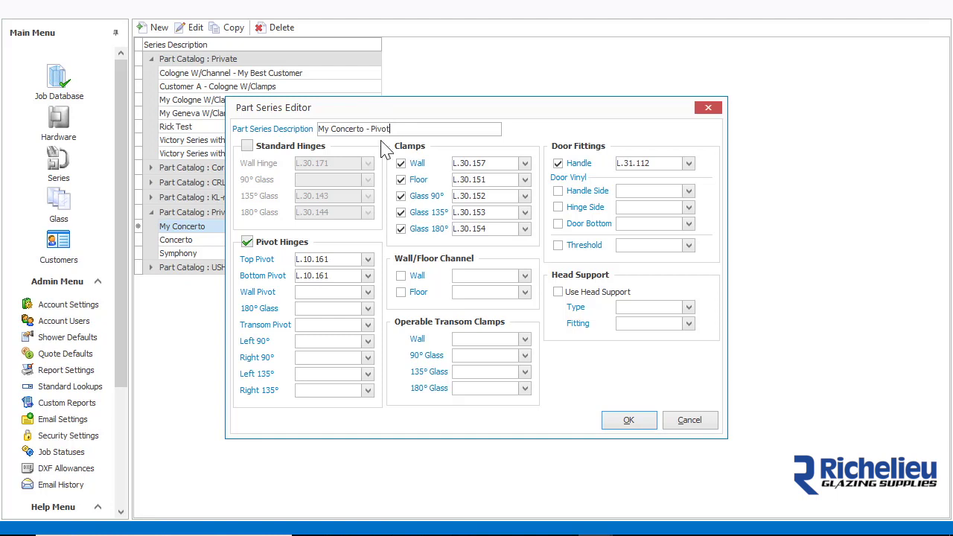
{"action": "left_click", "coordinate": [321, 292]}
{"action": "left_click", "coordinate": [321, 296]}
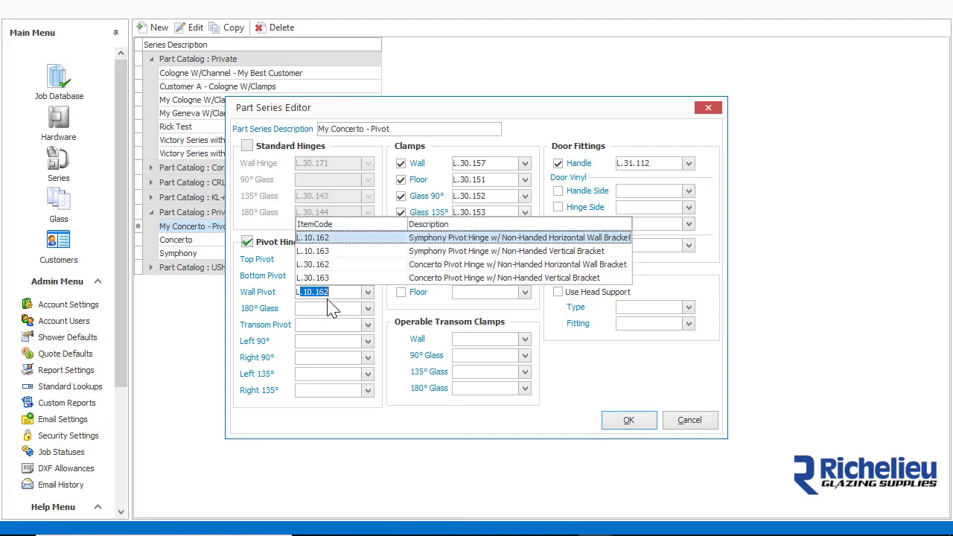
{"action": "left_click", "coordinate": [332, 251]}
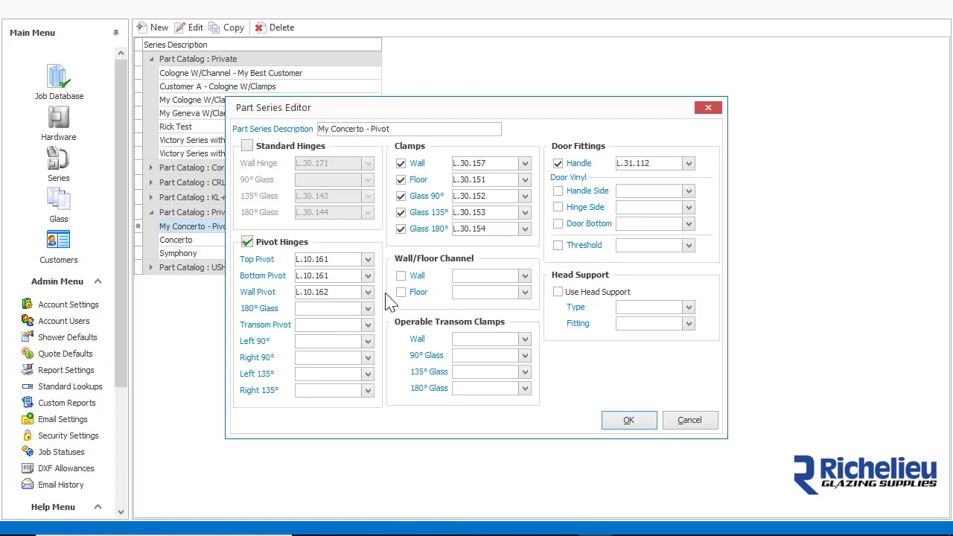
{"action": "left_click", "coordinate": [629, 420]}
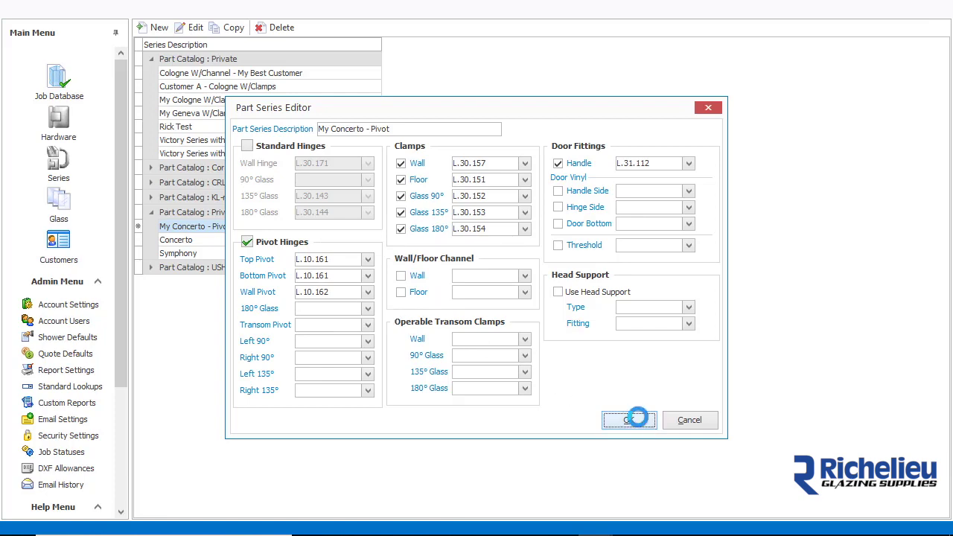
Apply the My Concerto - Pivot part series to the Auto-hardware job's shower design and accept the design.
{"action": "left_click", "coordinate": [53, 80]}
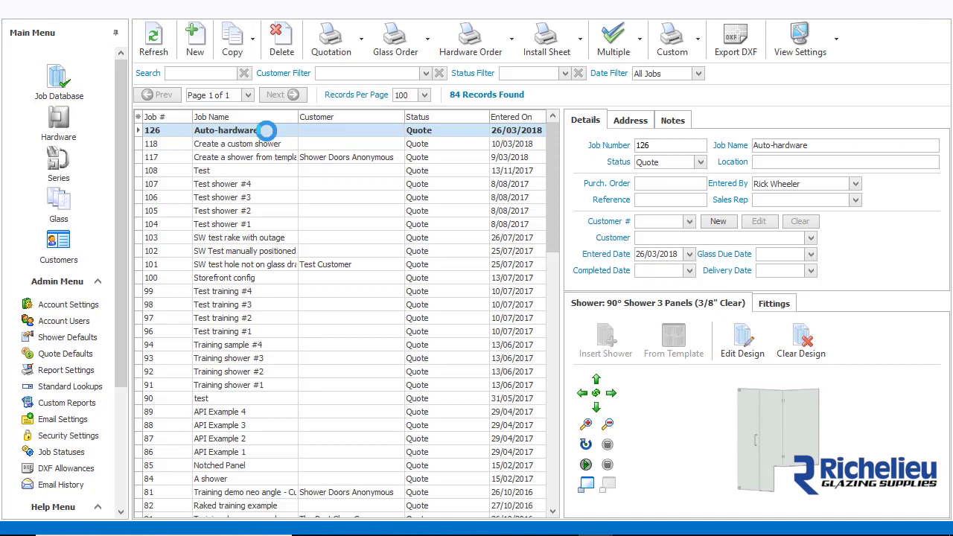
{"action": "double_click", "coordinate": [267, 130]}
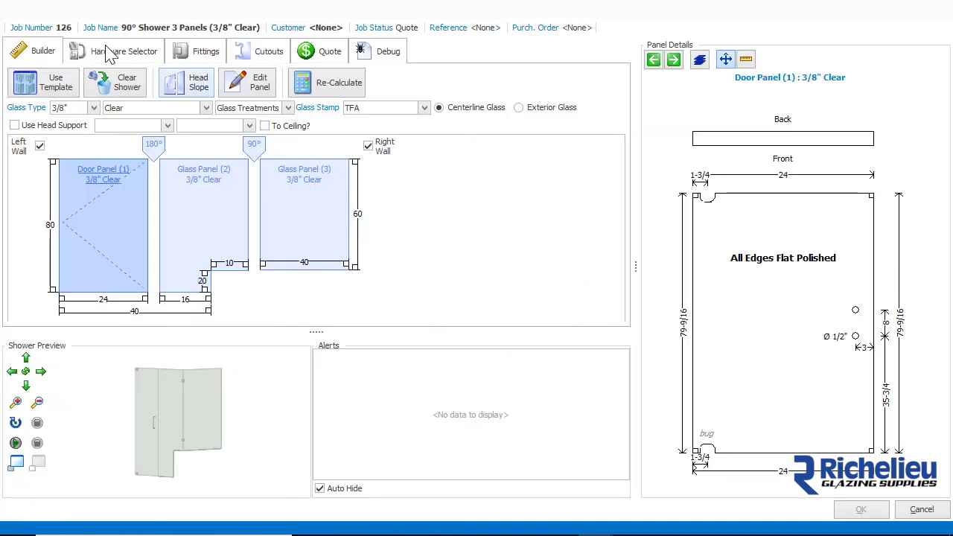
{"action": "left_click", "coordinate": [110, 53]}
{"action": "left_click", "coordinate": [385, 73]}
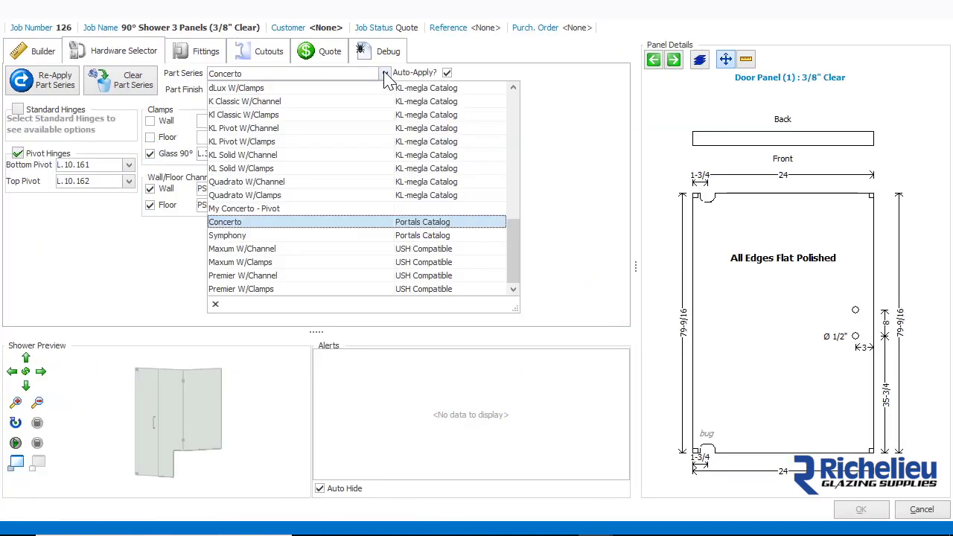
{"action": "left_click", "coordinate": [275, 211]}
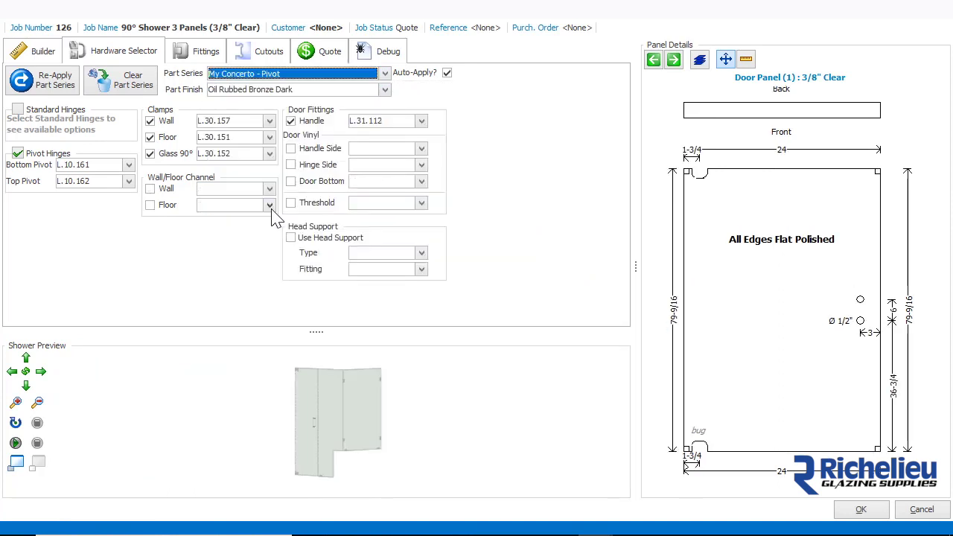
{"action": "left_click", "coordinate": [862, 511]}
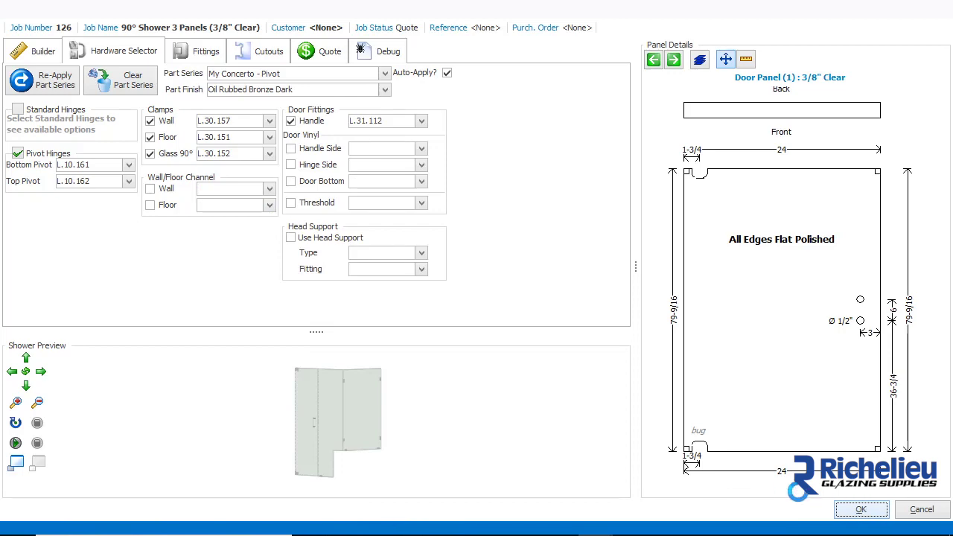